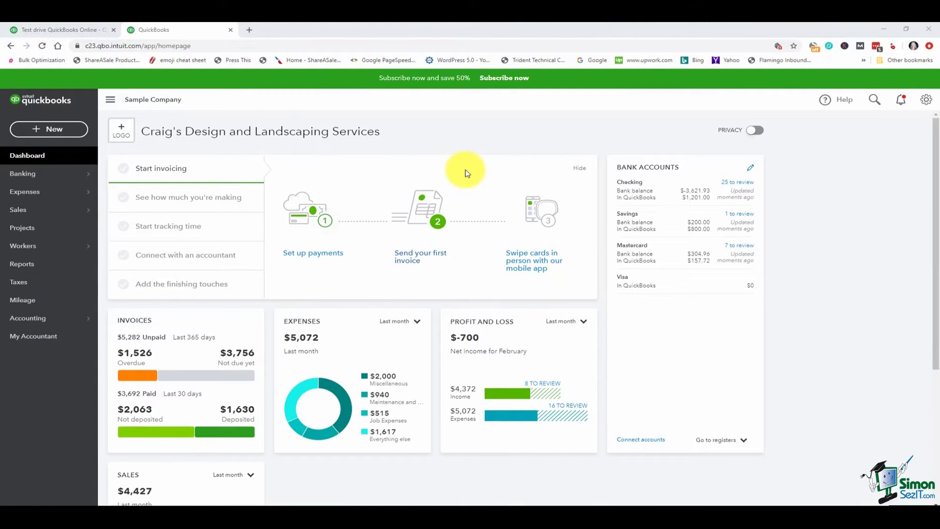
# Open the Profit and Loss report and set its period to Last Year (01/01/2019–12/31/2019).
pyautogui.click(44, 268)
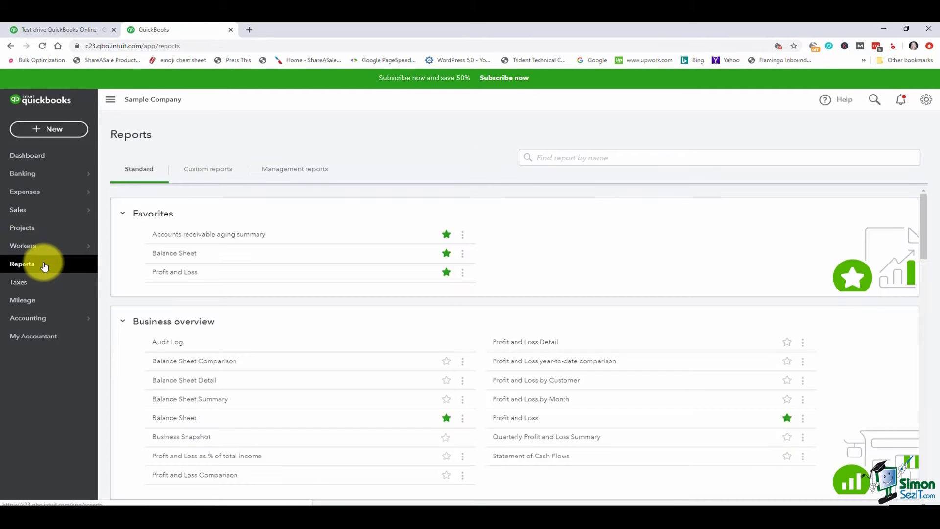
pyautogui.click(172, 273)
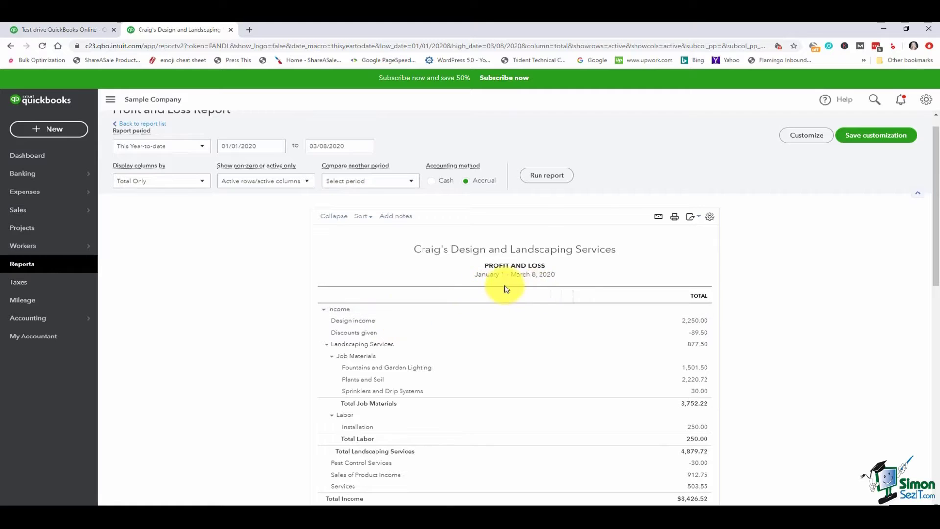
pyautogui.click(202, 147)
pyautogui.moveTo(204, 180); pyautogui.dragTo(203, 231)
pyautogui.click(143, 268)
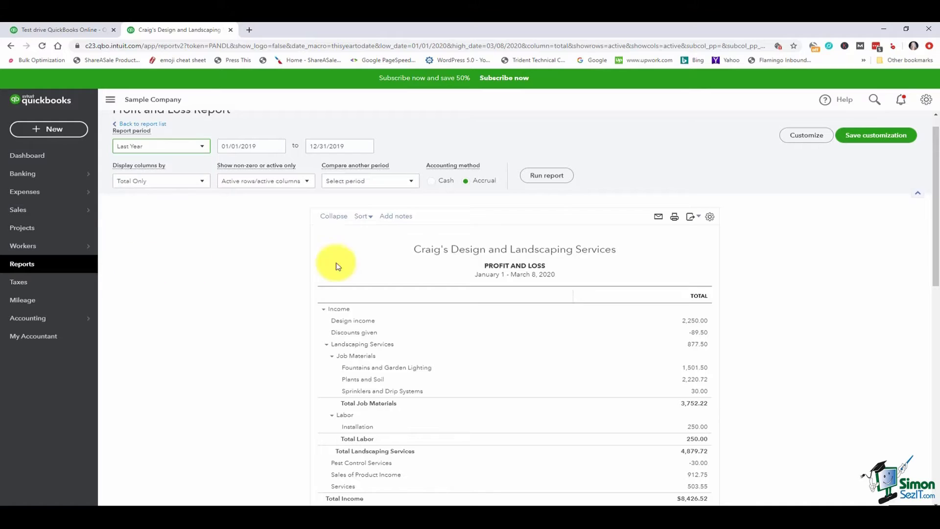
# Run the 2019 Profit and Loss and review income: Fountains 745.00, Sprinklers 108.00.
pyautogui.click(549, 179)
pyautogui.scroll(-2, 708, 222)
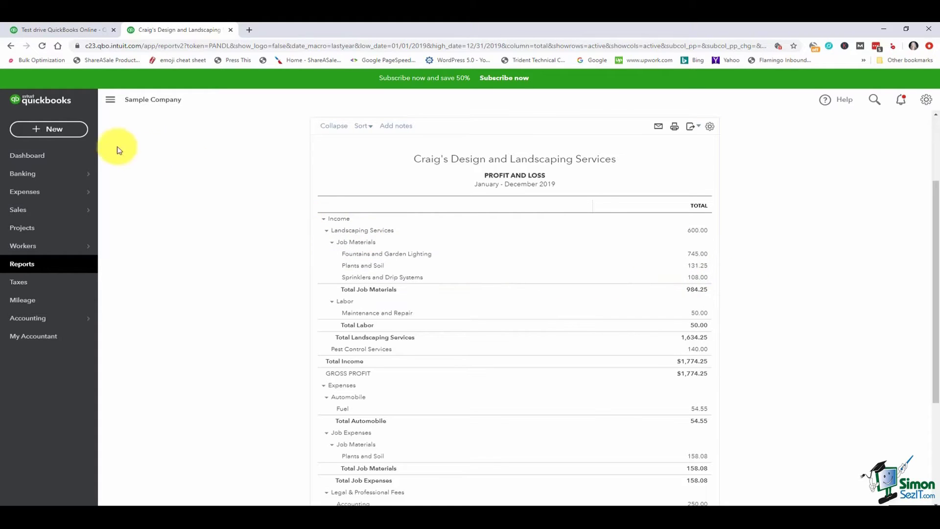
# Start a new journal entry dated 12/31/2019.
pyautogui.click(80, 133)
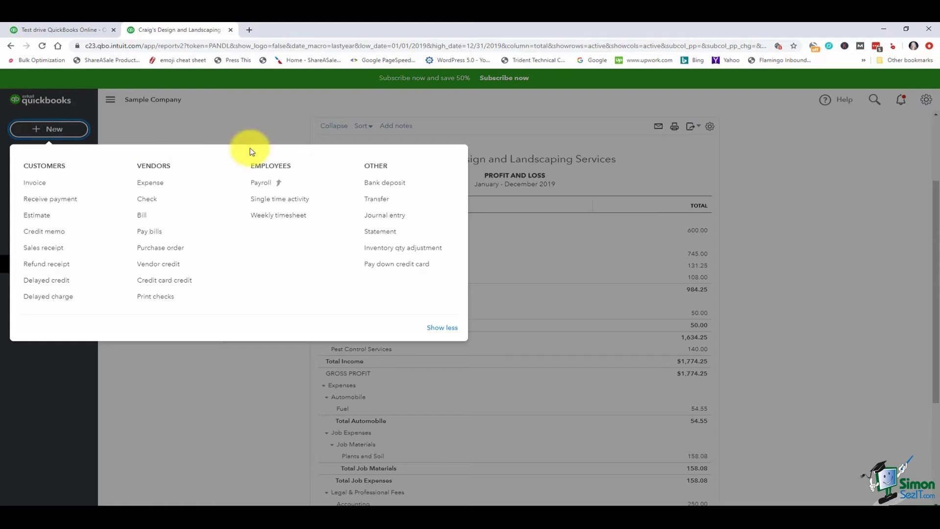
pyautogui.click(409, 220)
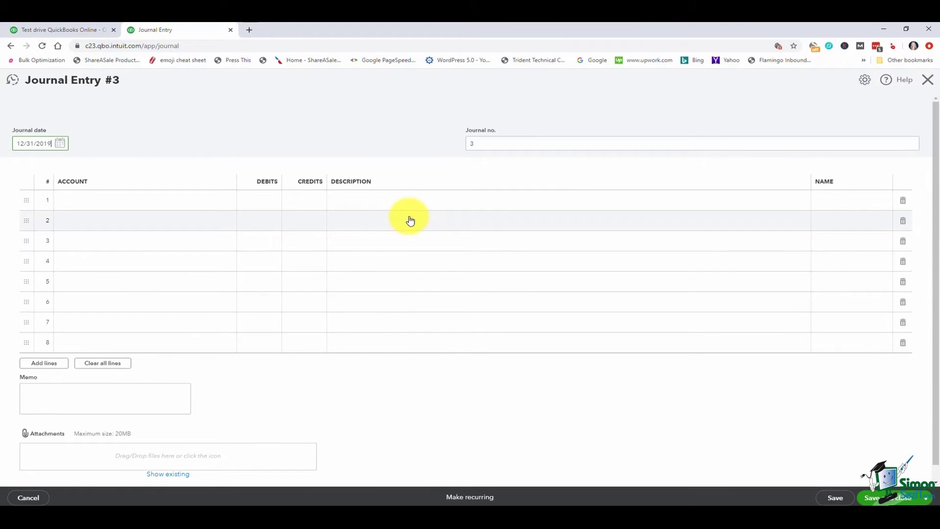
pyautogui.click(61, 144)
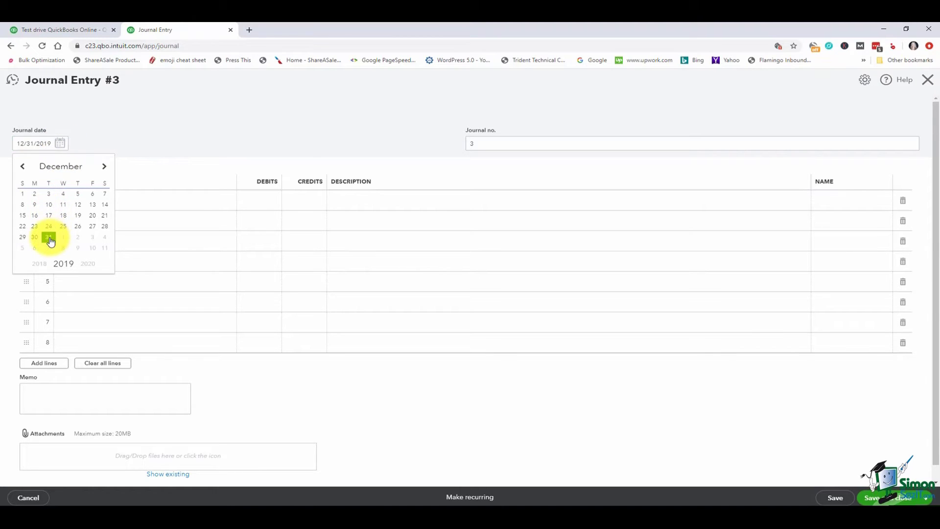
pyautogui.click(48, 237)
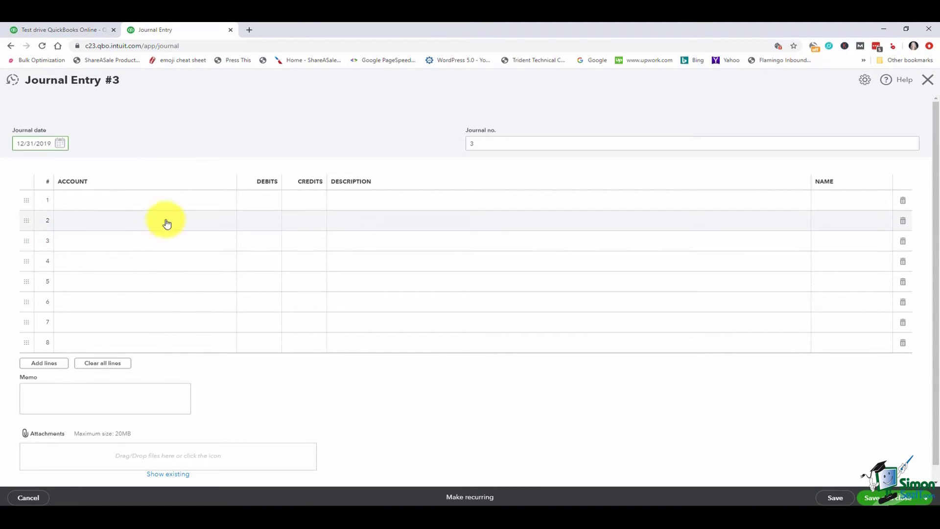
# Set line 1 to Fountains and Garden Lighting and line 2 to Sprinklers and Drip Systems.
pyautogui.click(226, 205)
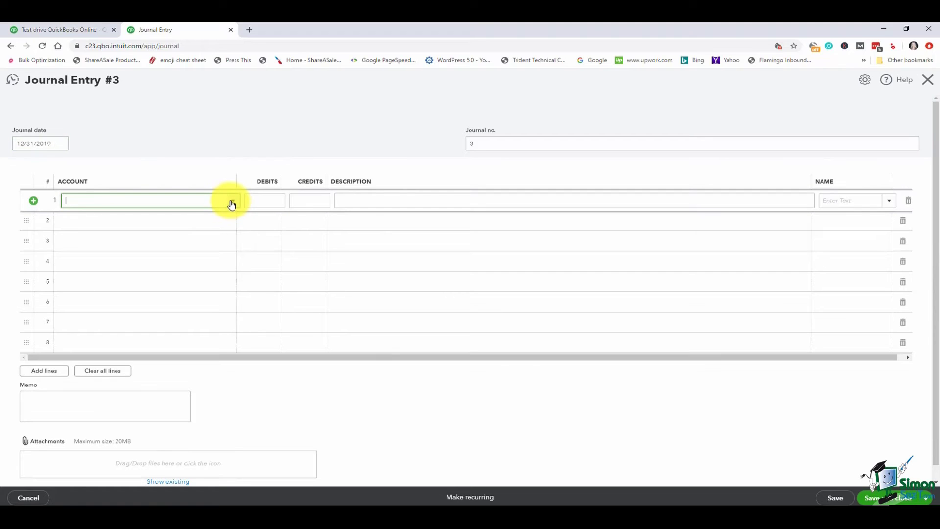
pyautogui.write('Fount')
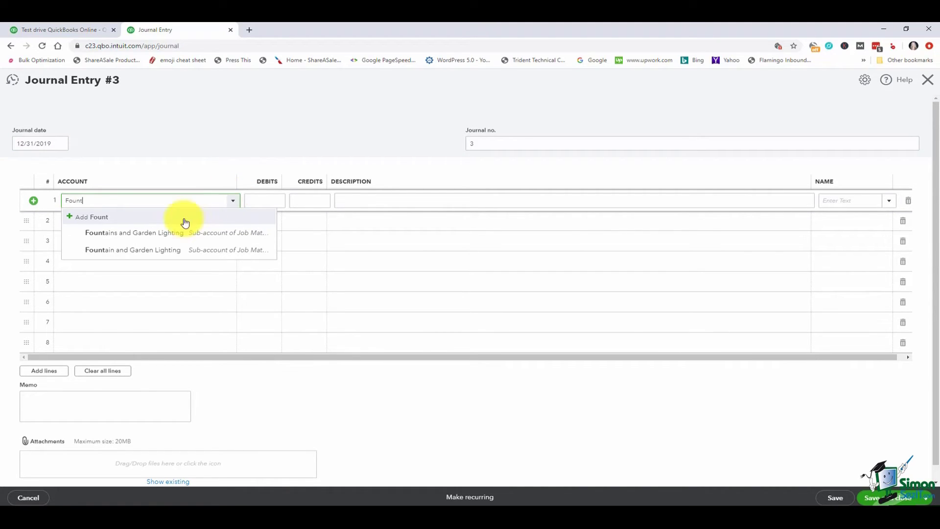
pyautogui.click(174, 233)
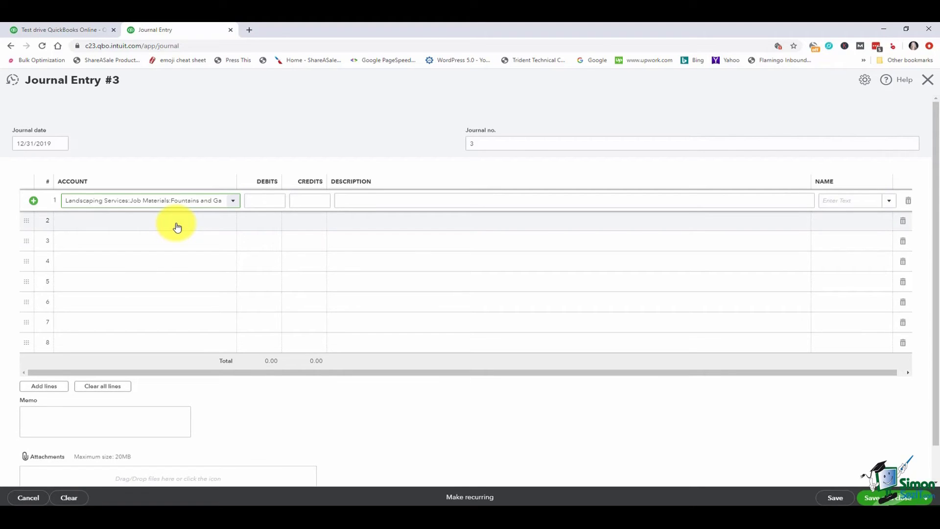
pyautogui.click(178, 226)
pyautogui.write('s:Sp')
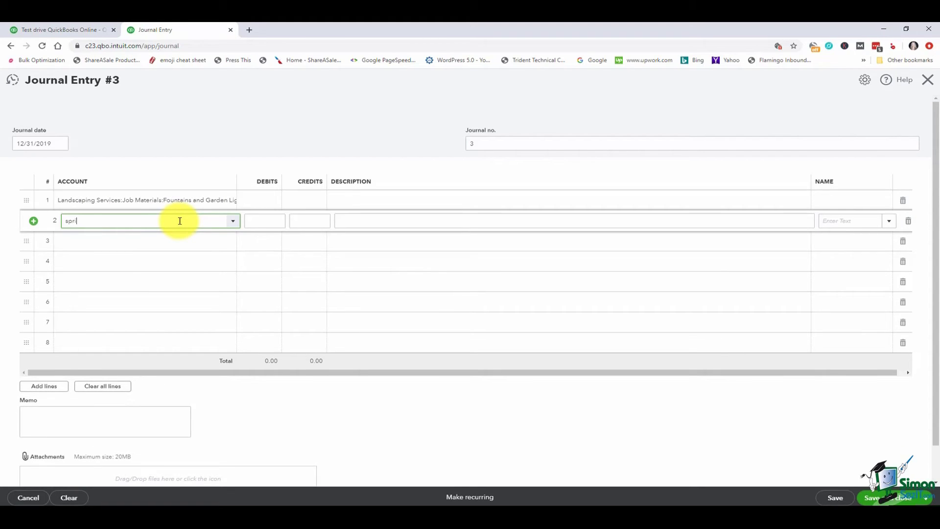
pyautogui.write('ri')
pyautogui.click(174, 252)
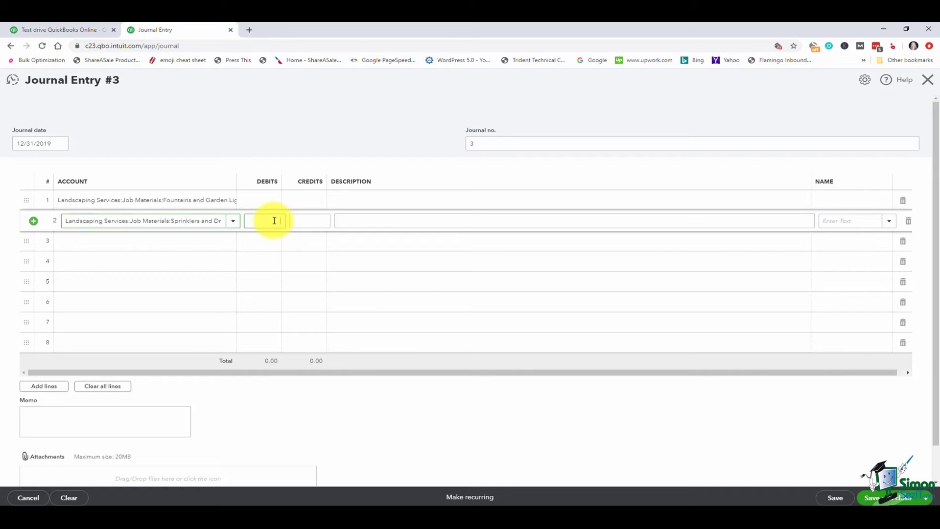
# Enter a 50.00 debit on line 2 and a 50.00 credit on line 1.
pyautogui.click(274, 220)
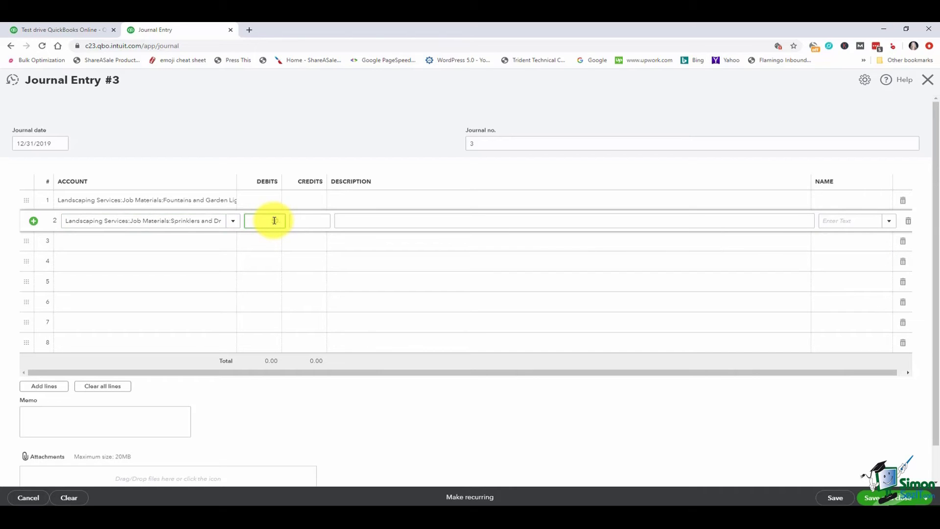
pyautogui.write('50')
pyautogui.click(304, 201)
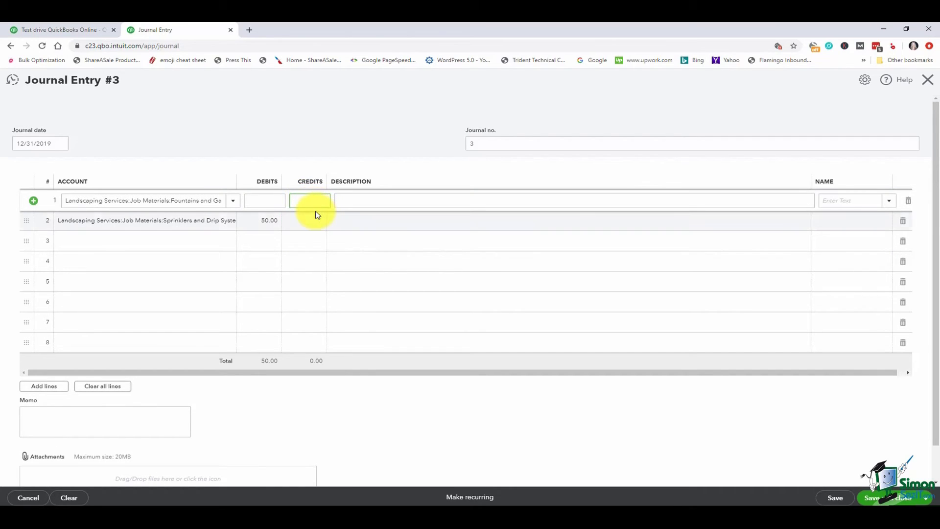
pyautogui.write('50')
pyautogui.press('Tab')
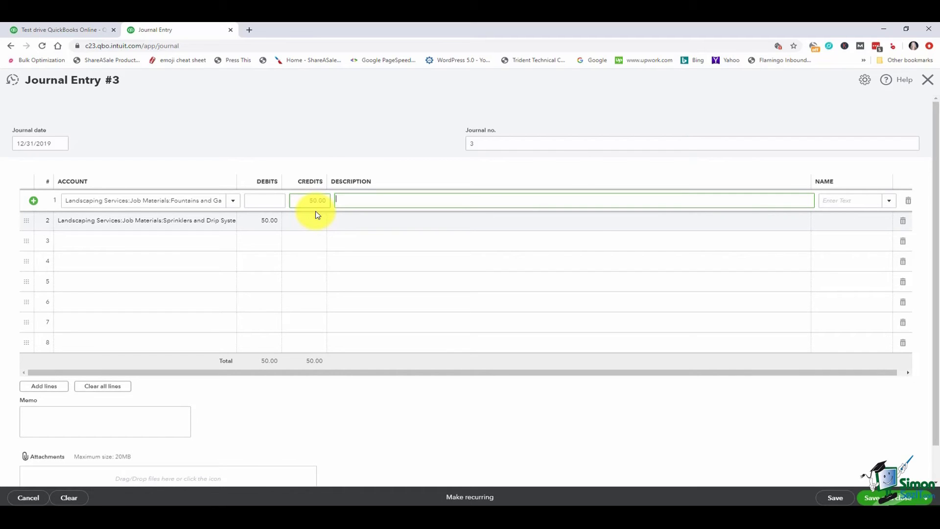
pyautogui.click(355, 280)
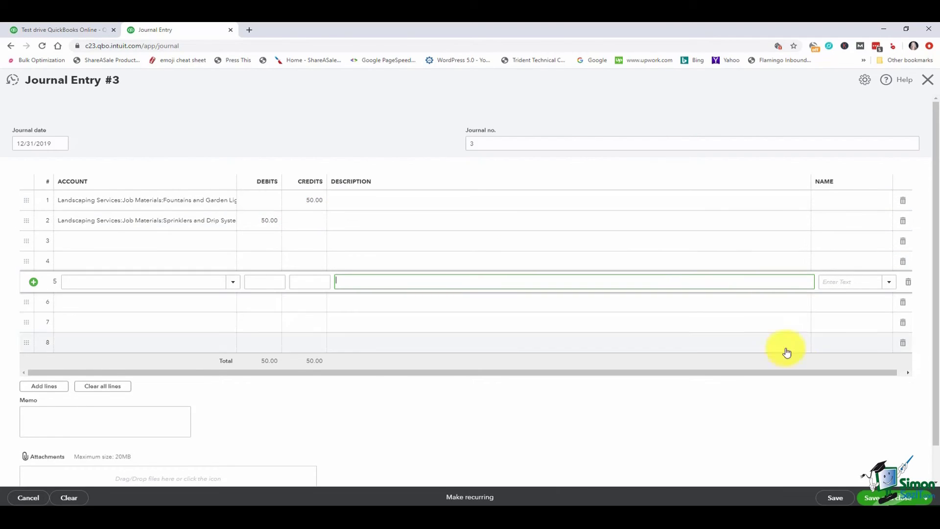
# Save Journal Entry 3 and rerun the Last Year Profit and Loss: Fountains 795.00, Sprinklers 58.00.
pyautogui.click(862, 477)
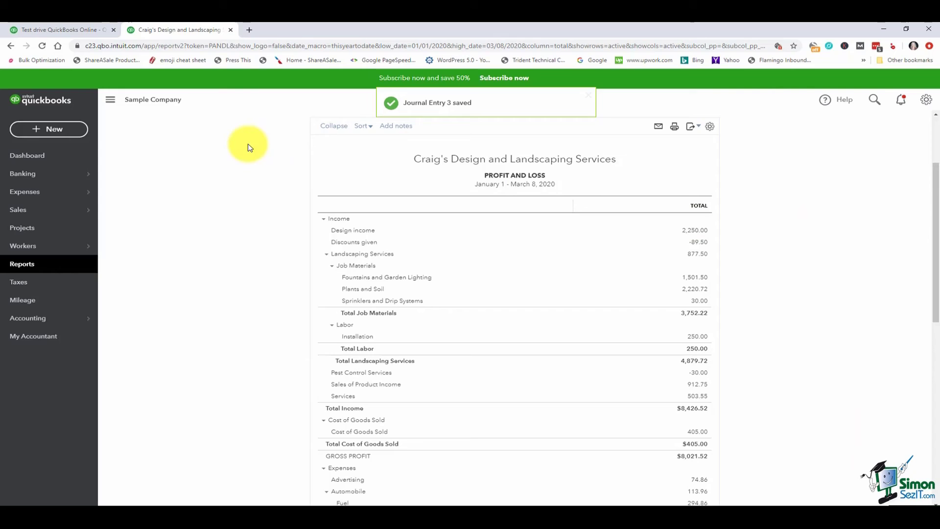
pyautogui.click(204, 169)
pyautogui.moveTo(205, 191); pyautogui.dragTo(205, 261)
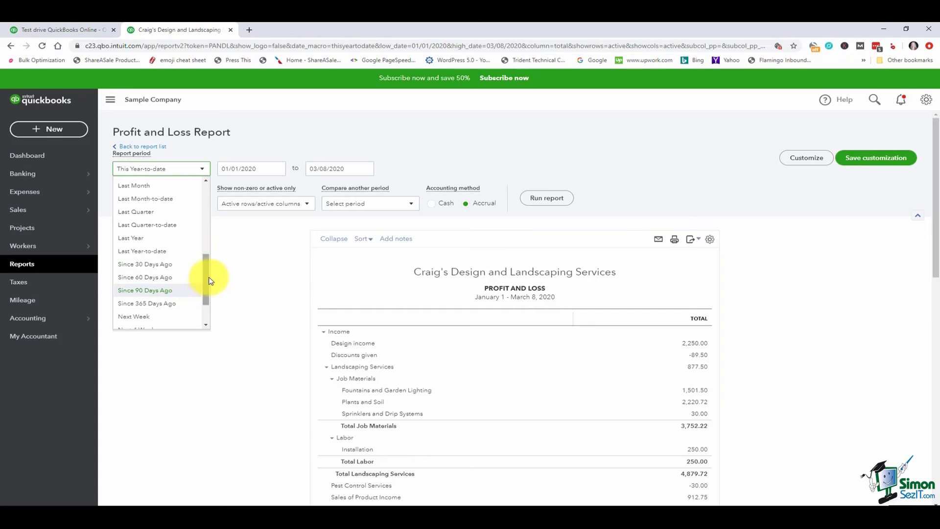
pyautogui.click(166, 239)
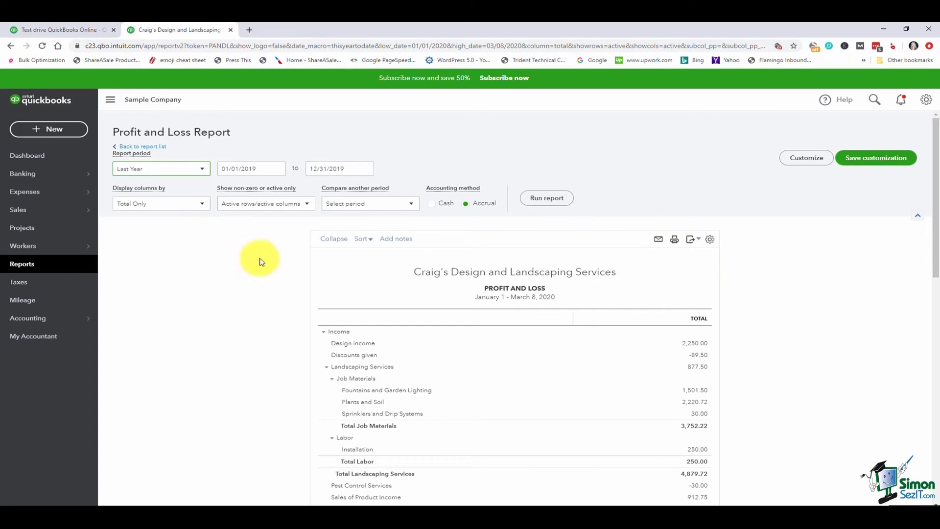
pyautogui.click(547, 199)
pyautogui.scroll(-2, 685, 254)
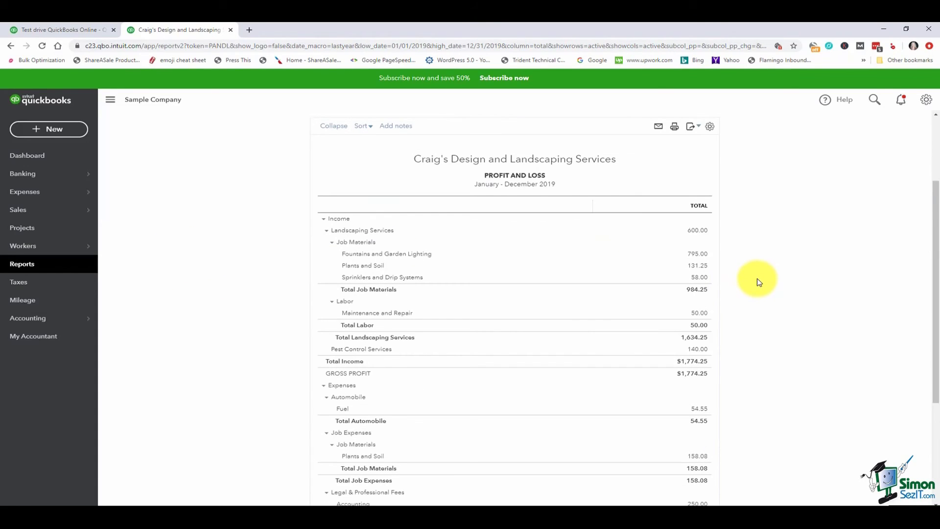